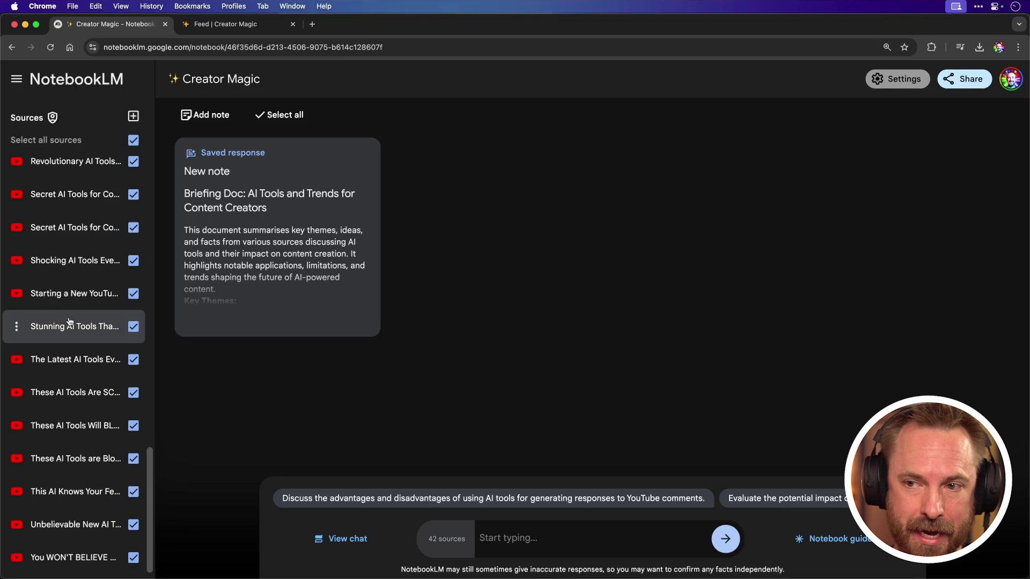
scroll(97, 330, up, 10)
scroll(96, 330, up, 7)
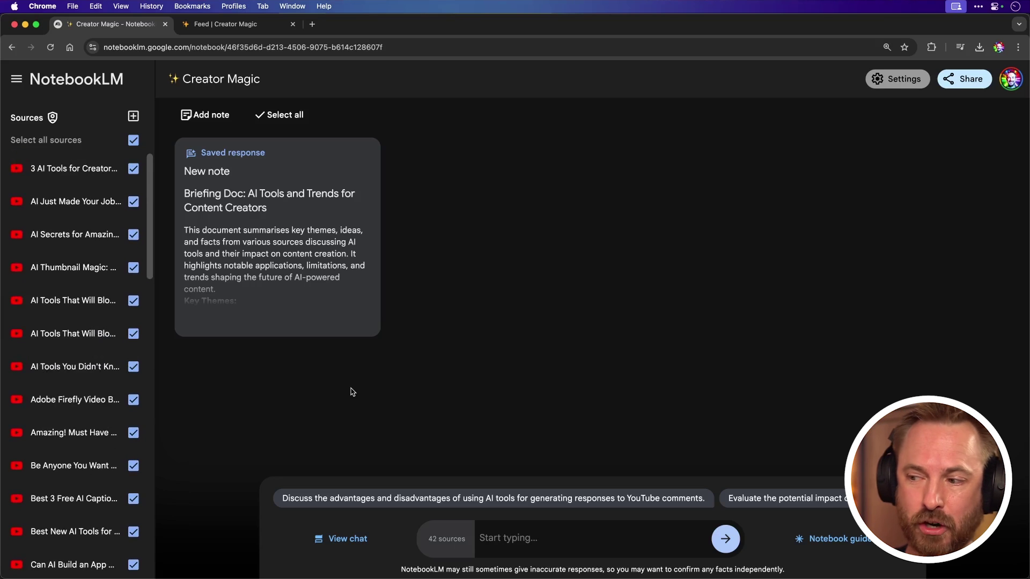
Step: Open NotebookLM's Audio Overview customisation and start entering the creator-focused prompt
click(820, 535)
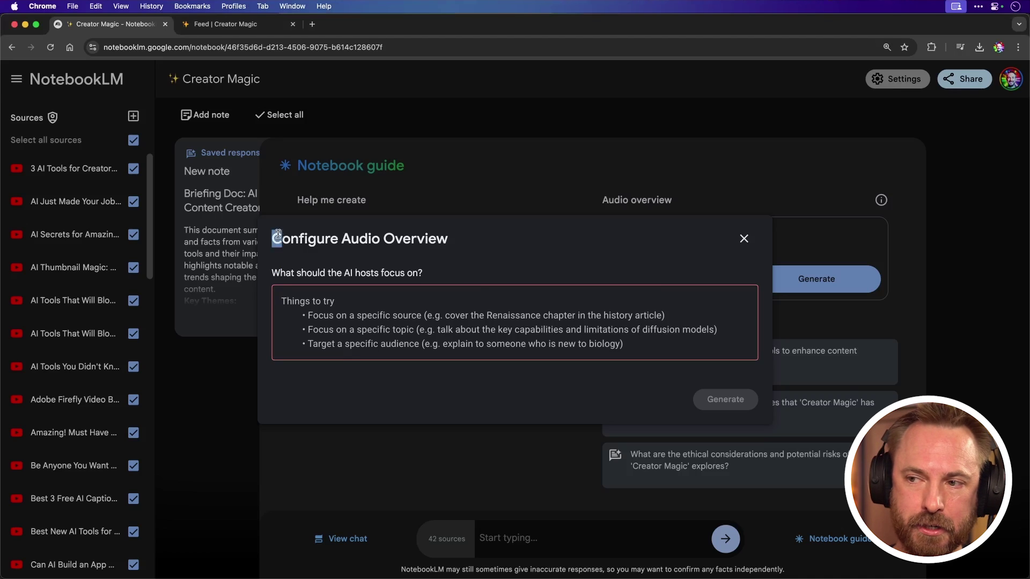
click(408, 292)
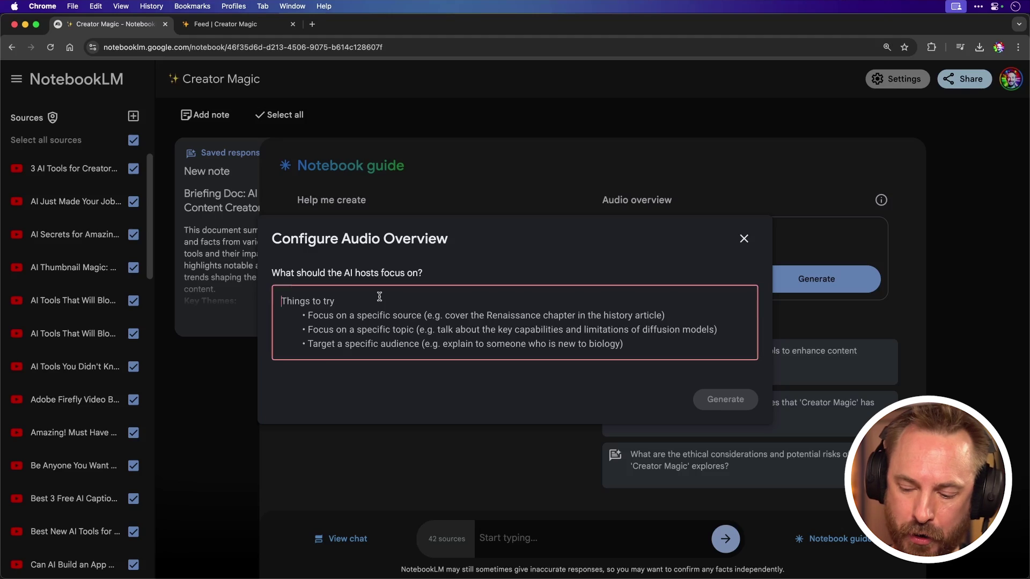
text(From all of the sources what are some things you can tell me about the creator that I may not know about them)
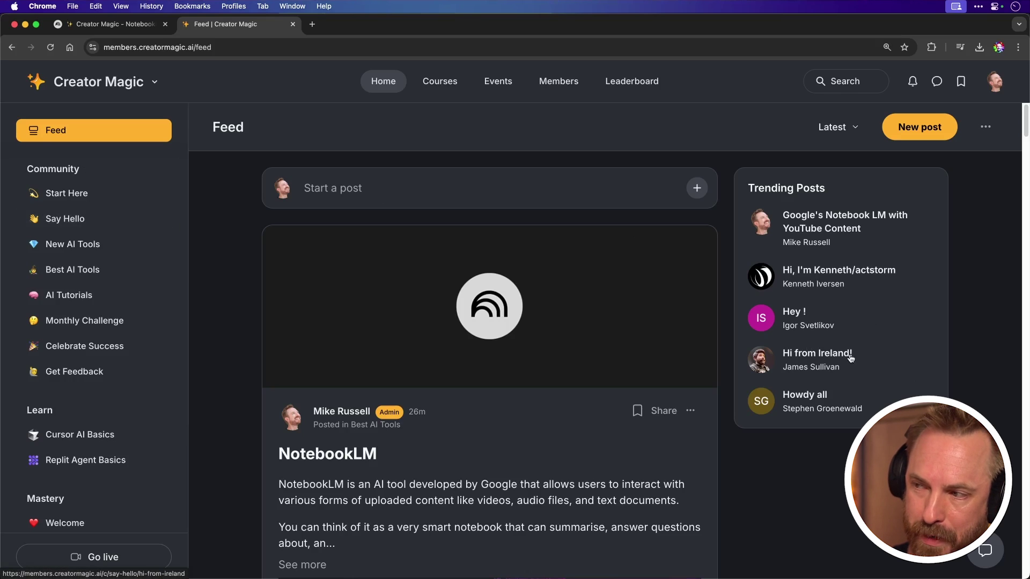
Step: Open the Best AI Tools section of the Creator Magic community
click(88, 267)
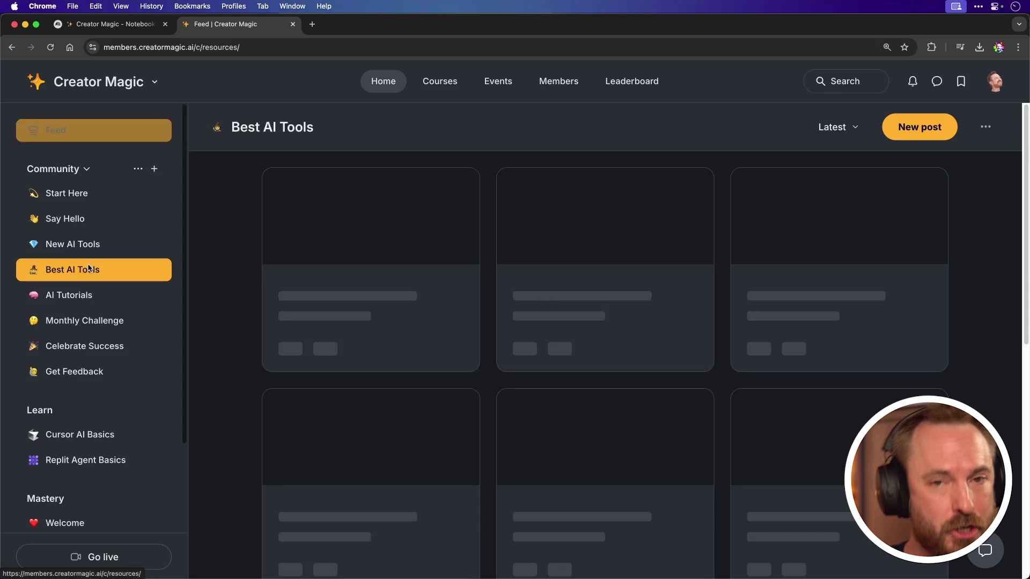
scroll(220, 224, down, 3)
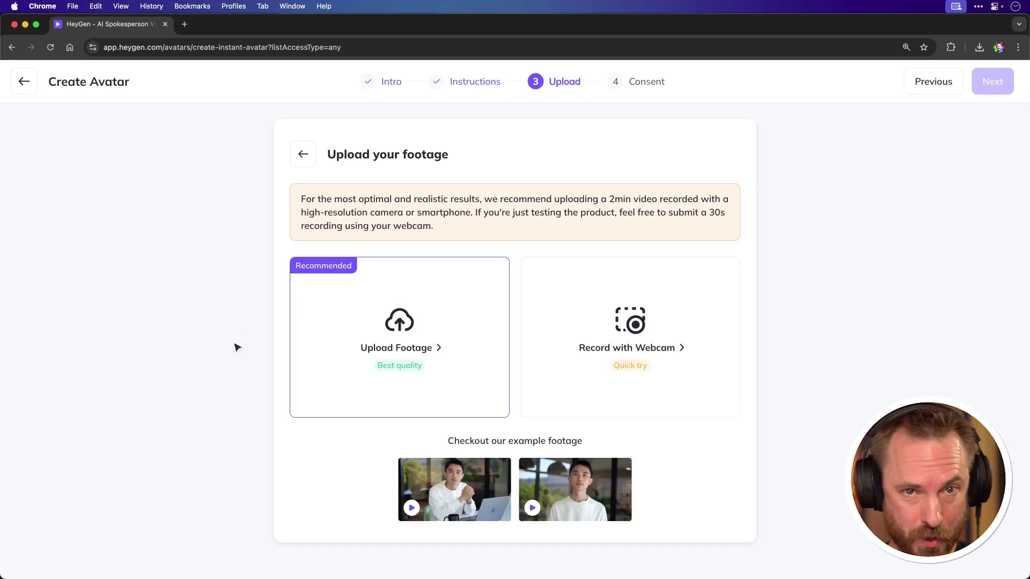
Step: Upload the Desktop video as avatar footage and confirm the face-visible and well-lit requirements
click(403, 382)
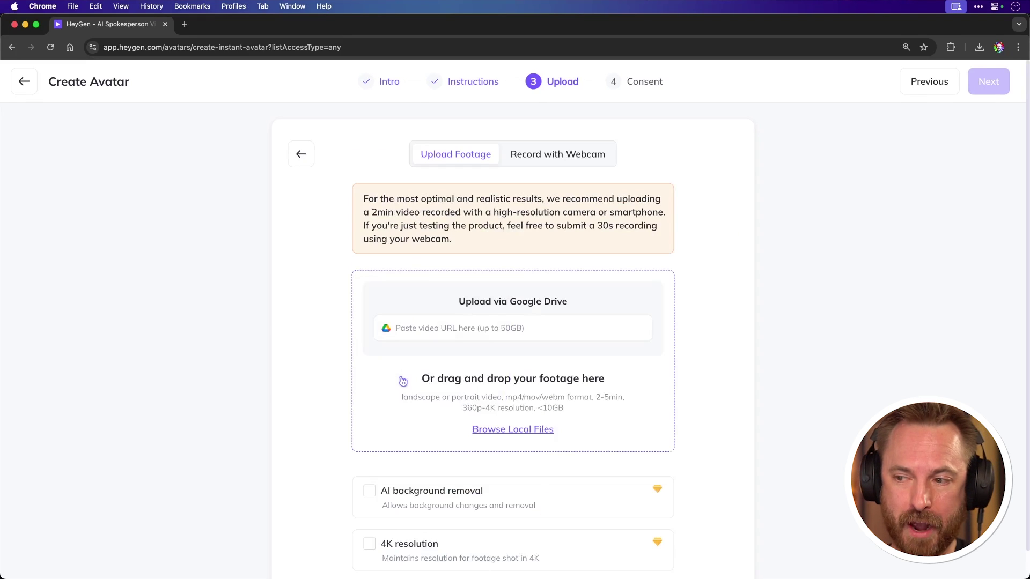
click(486, 432)
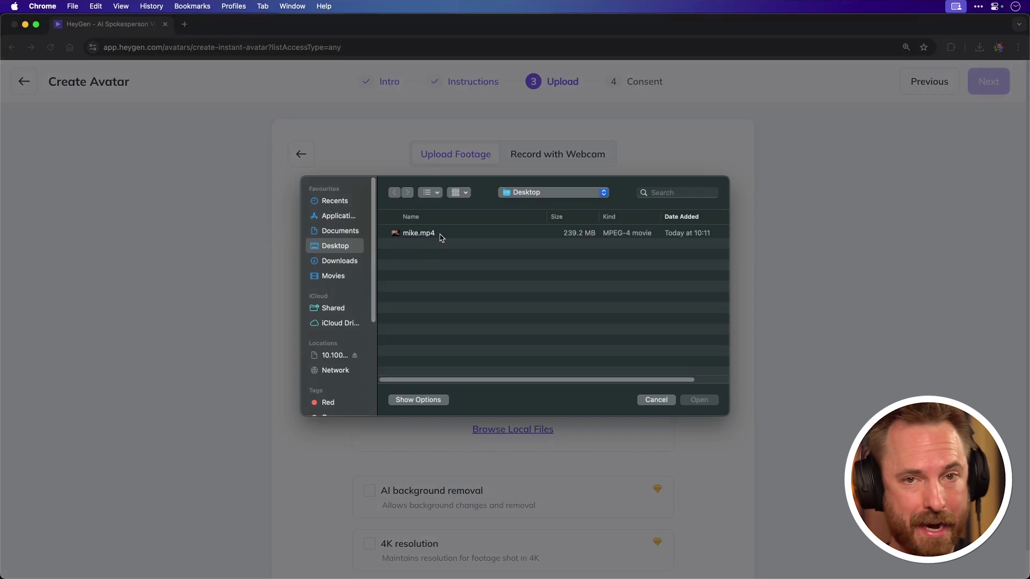
double_click(440, 237)
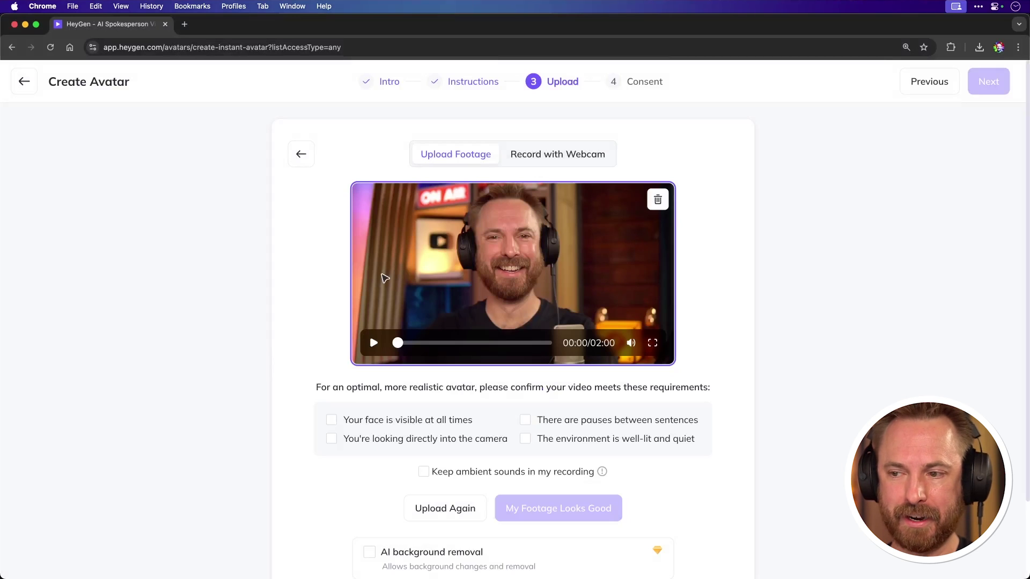
click(331, 420)
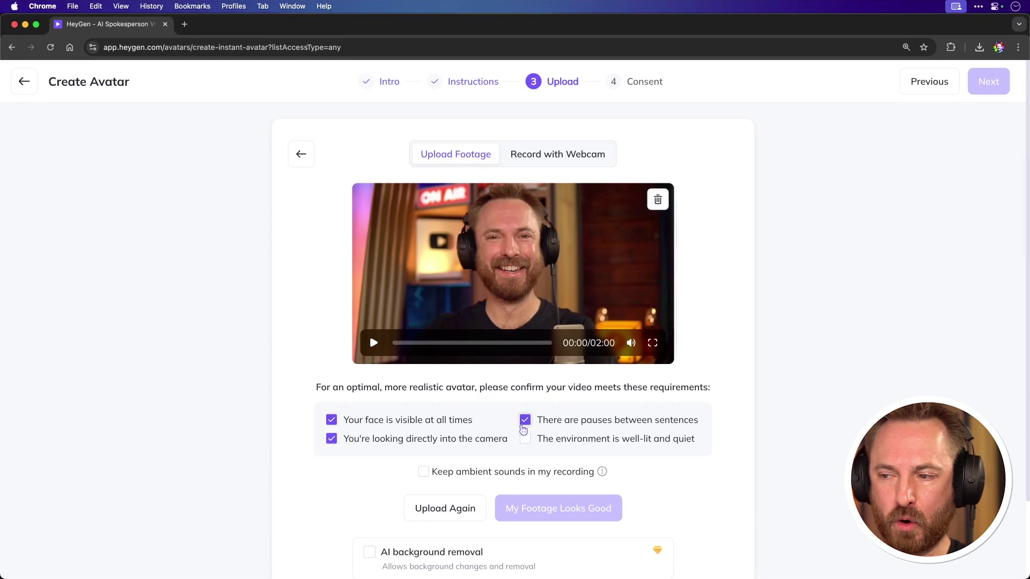
click(525, 438)
scroll(387, 472, down, 2)
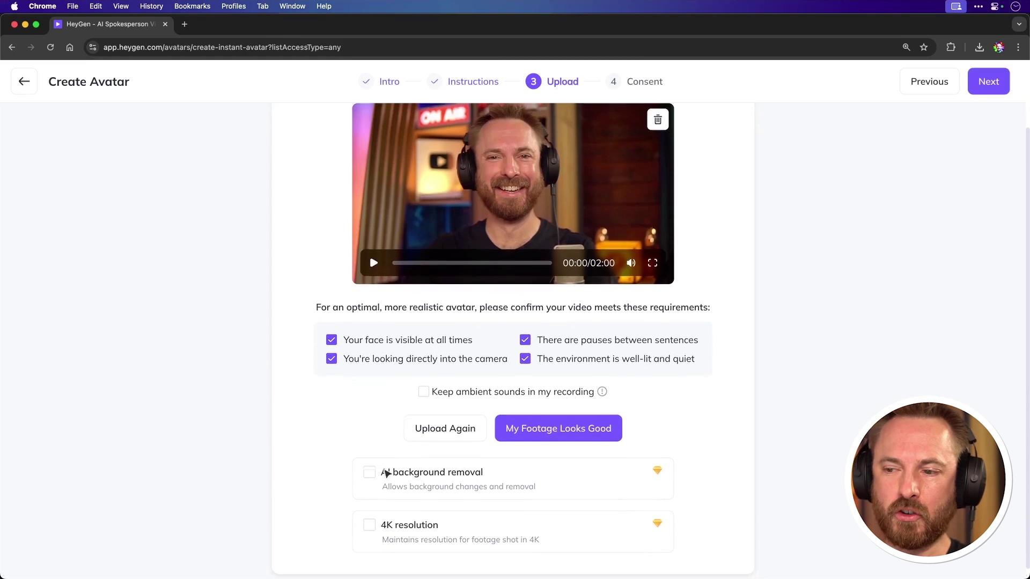
scroll(449, 496, down, 1)
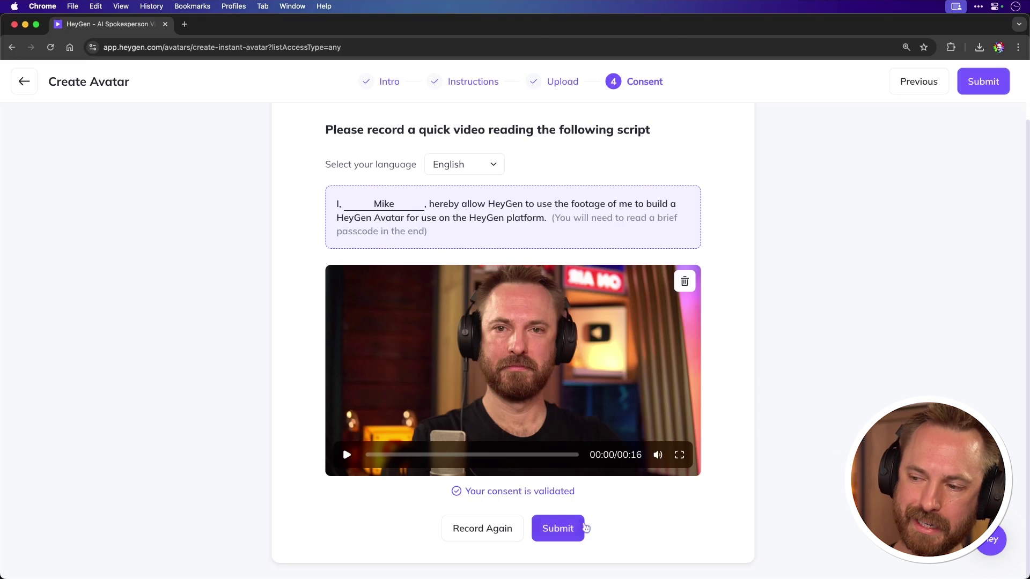
Step: Submit the avatar footage and consent recording for processing
click(583, 529)
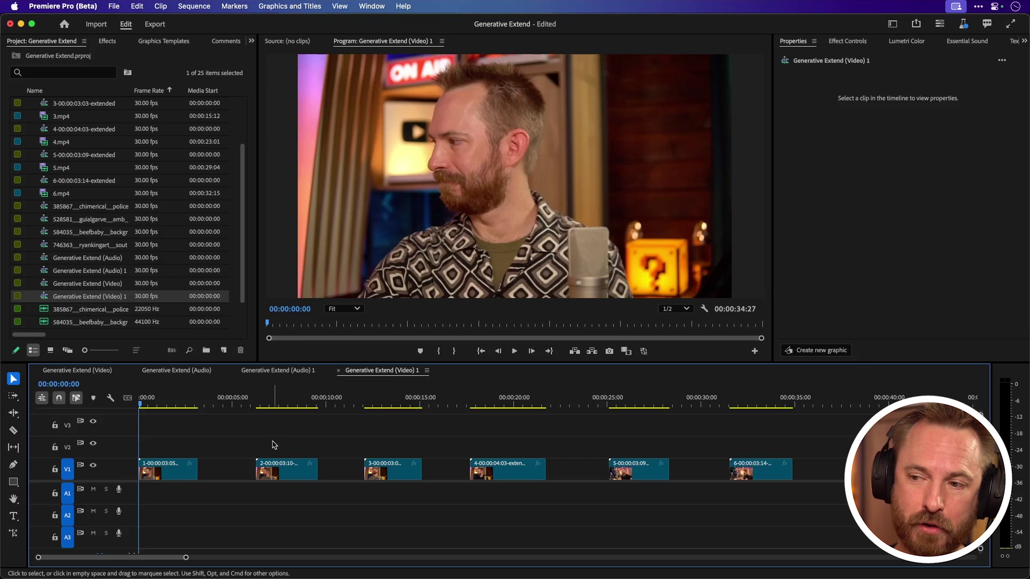
Step: Scrub the Generative Extend (Video) 1 sequence to about eight seconds, previewing the first extended clip
drag(149, 402, 194, 405)
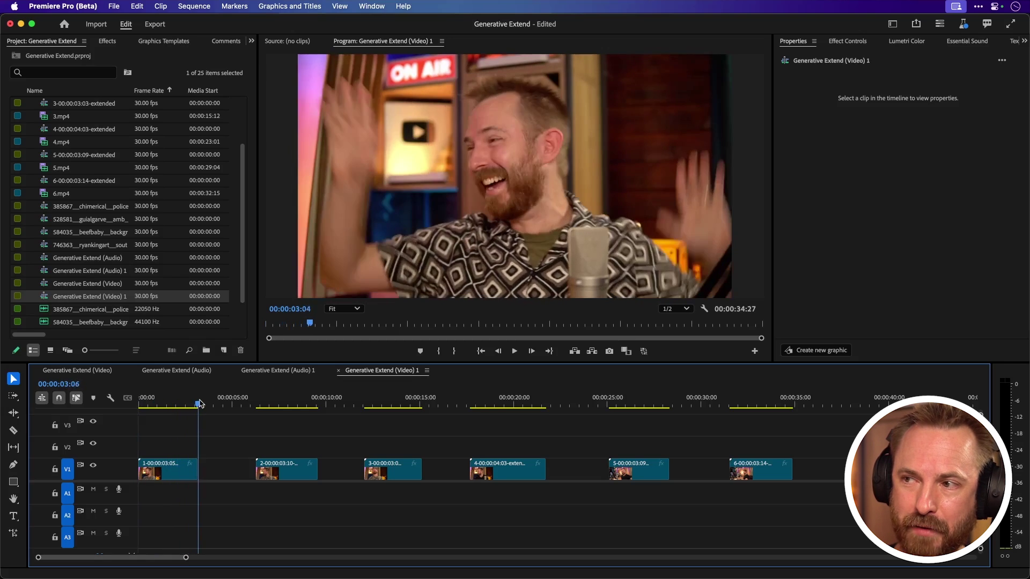
mouse_move(194, 404)
mouse_down()
mouse_move(763, 407)
mouse_move(769, 398)
mouse_up()
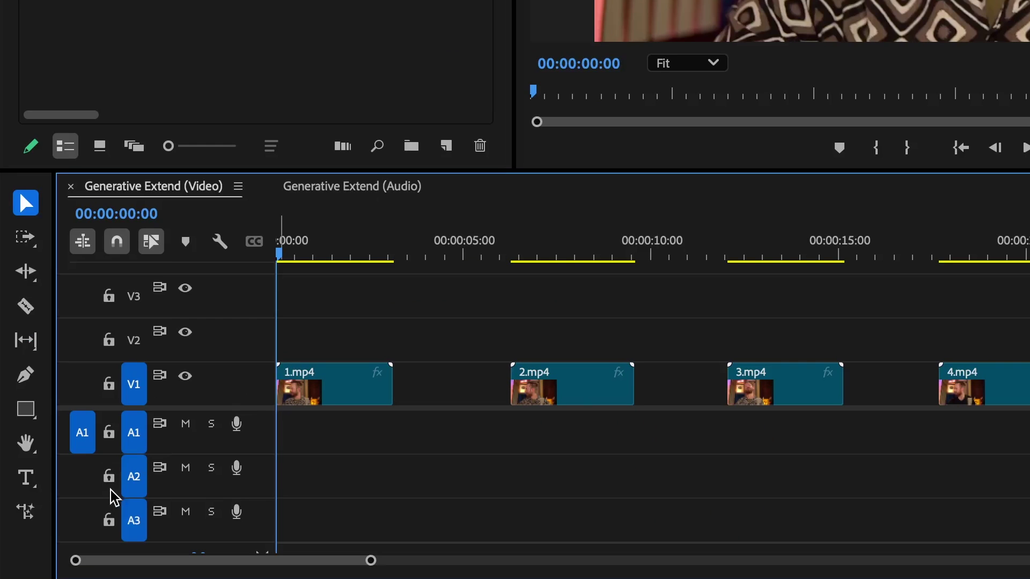
Step: With the Generative Extend tool, lengthen the ends of 1.mp4, 3.mp4 and the following V1 clip
click(27, 512)
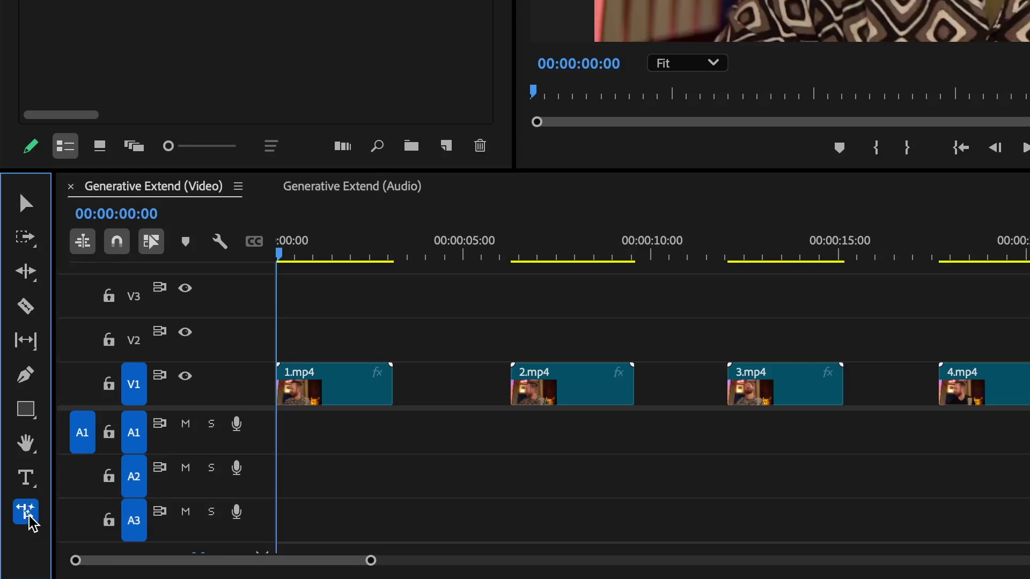
drag(387, 382, 479, 385)
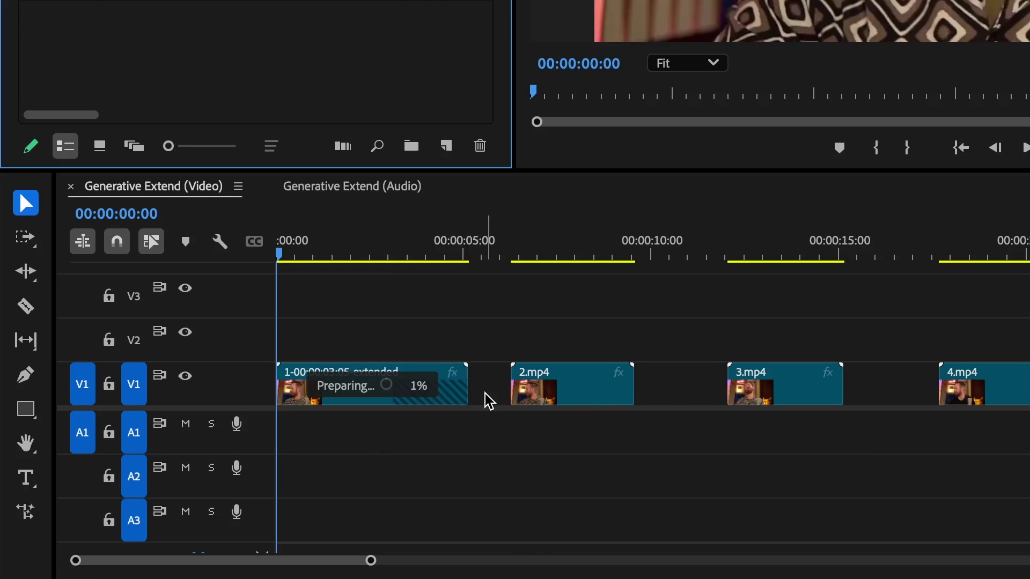
drag(633, 386, 708, 385)
drag(842, 384, 940, 385)
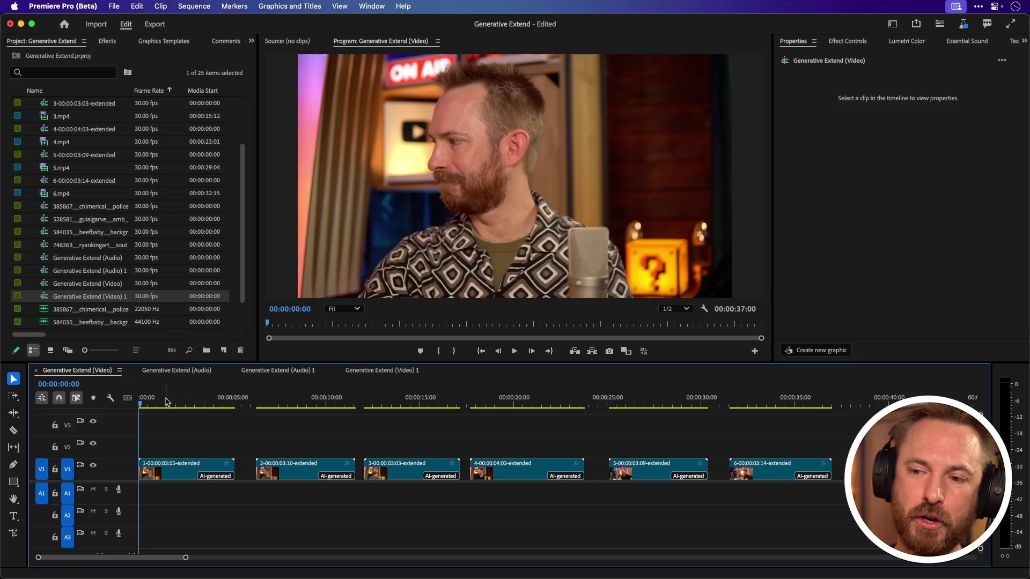
click(174, 399)
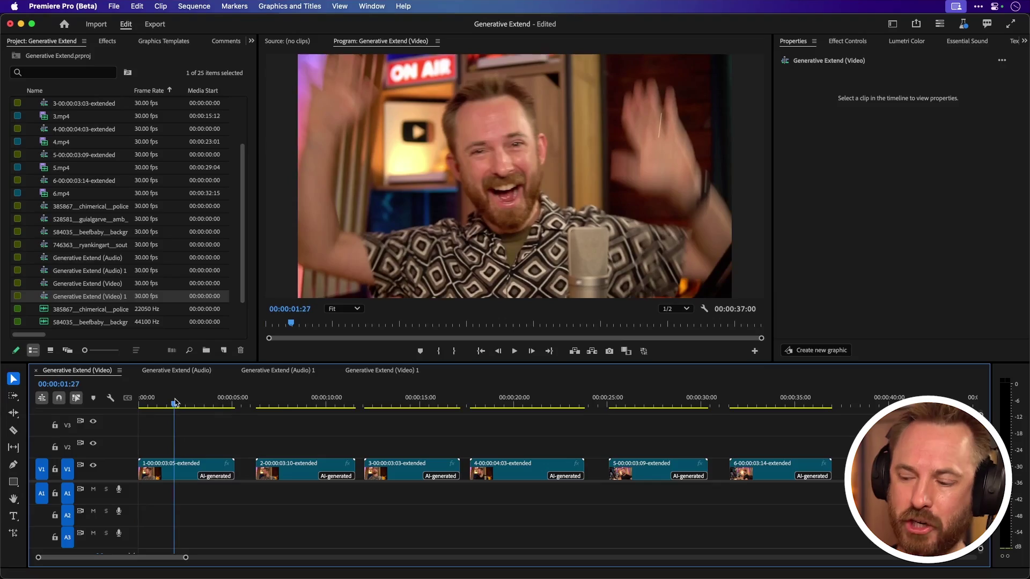
key(equal)
key(space)
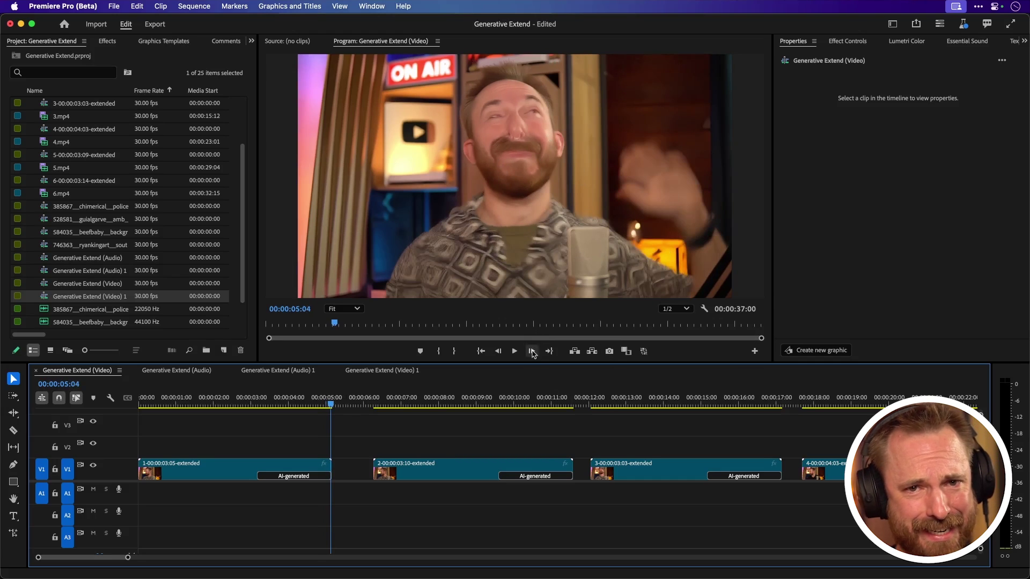
click(437, 400)
key(space)
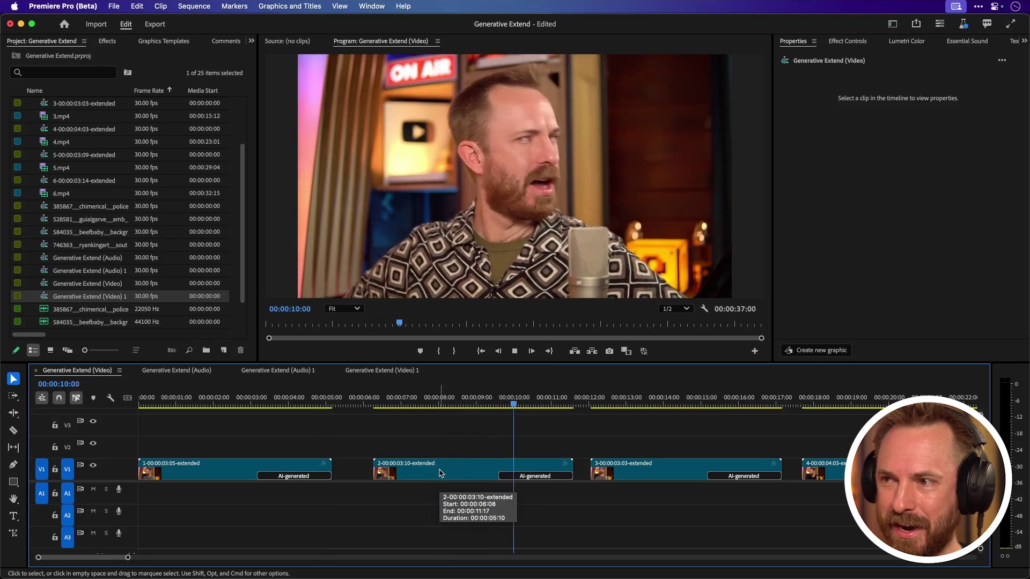
key(space)
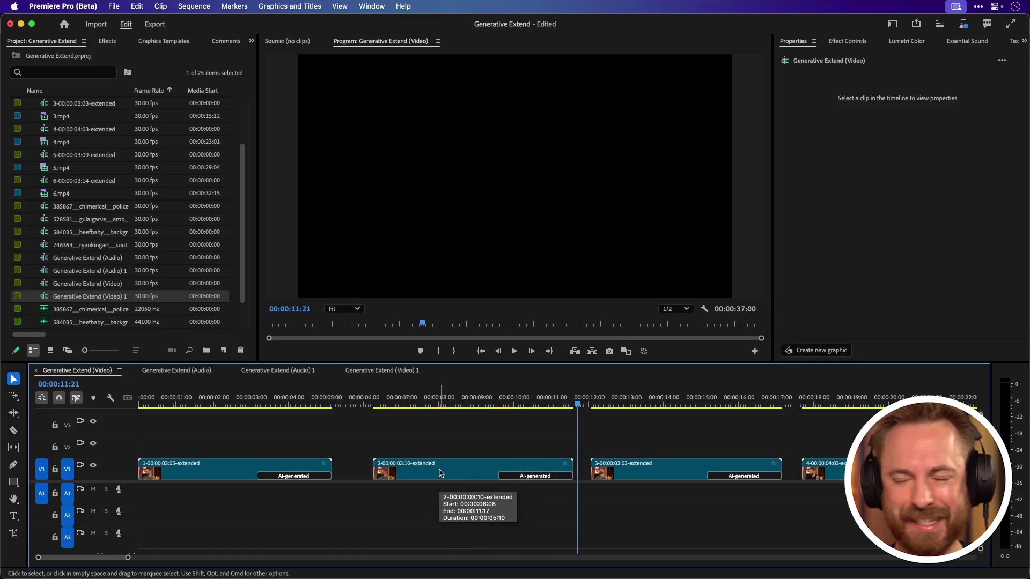
drag(456, 400, 534, 403)
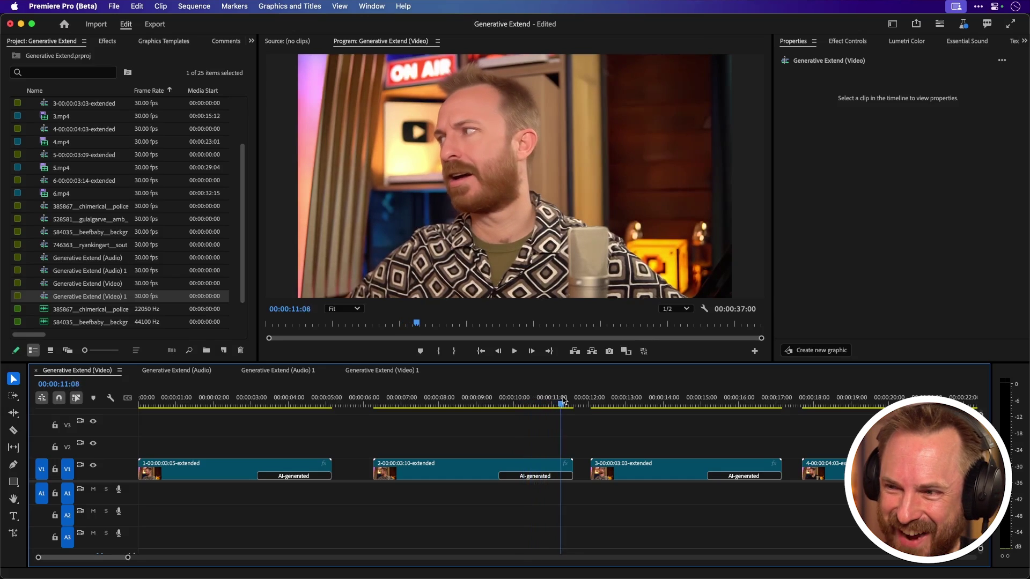
drag(573, 402, 577, 402)
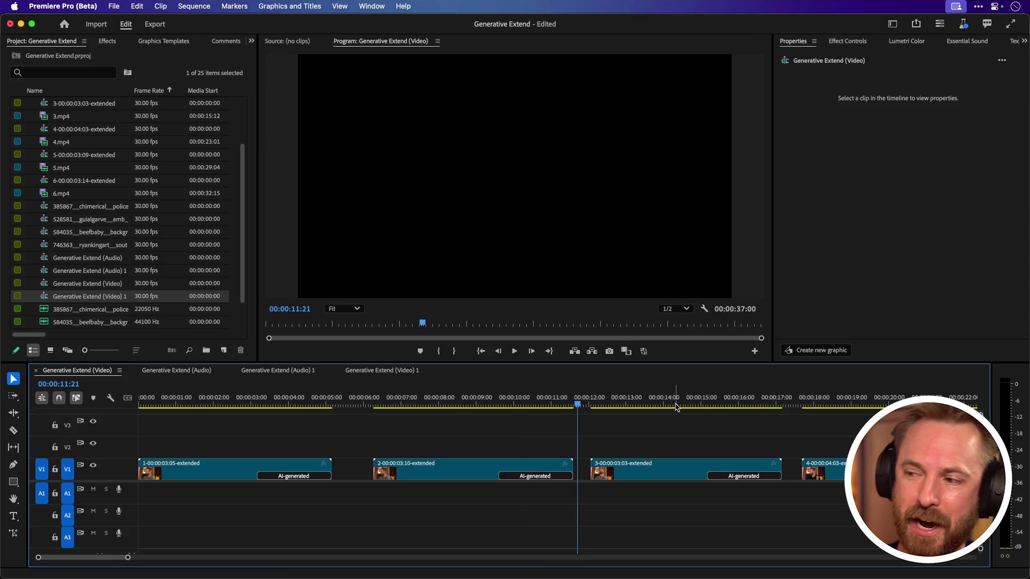
click(653, 405)
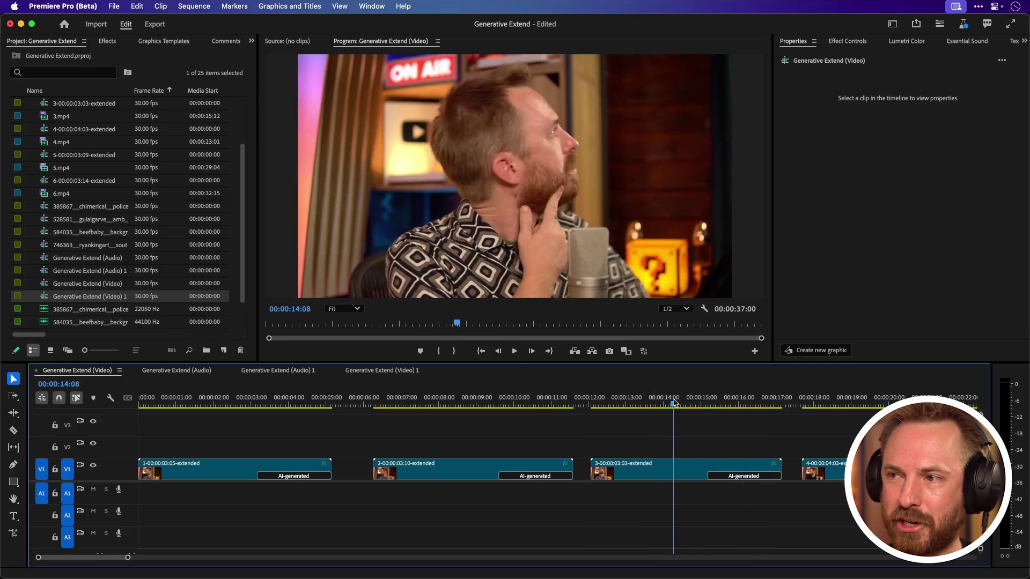
drag(665, 400, 701, 400)
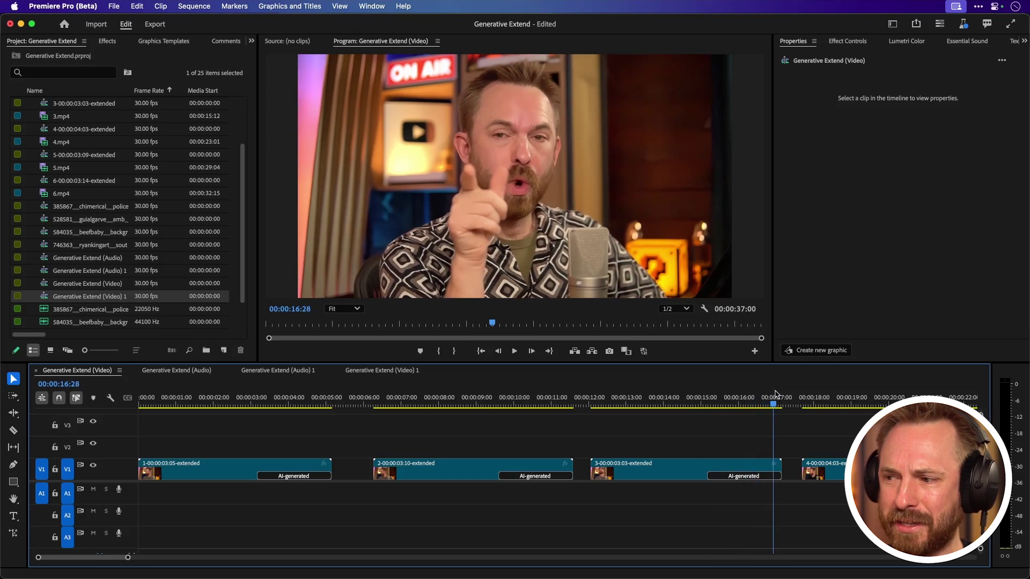
drag(775, 394, 789, 399)
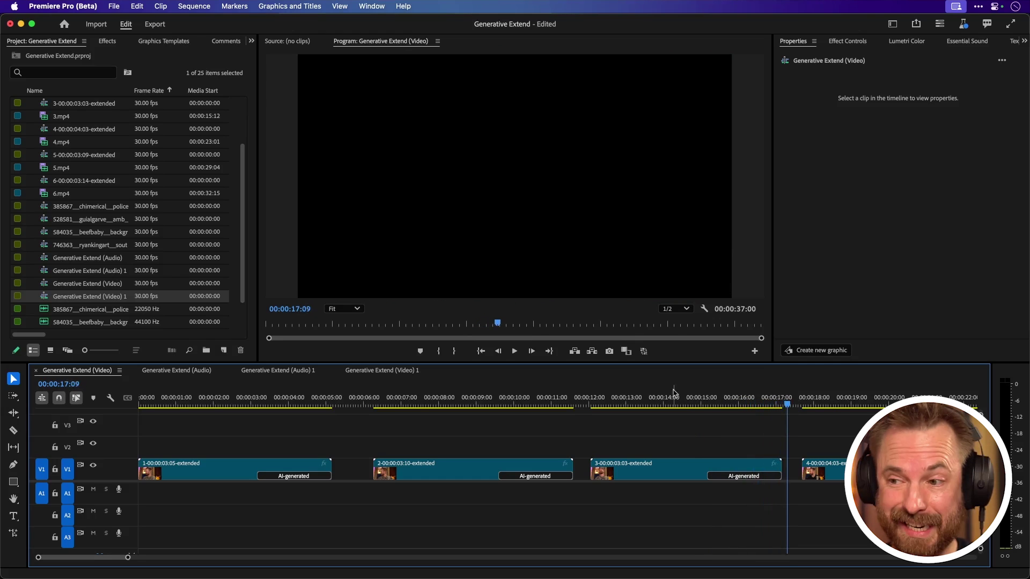
scroll(443, 561, right, 5)
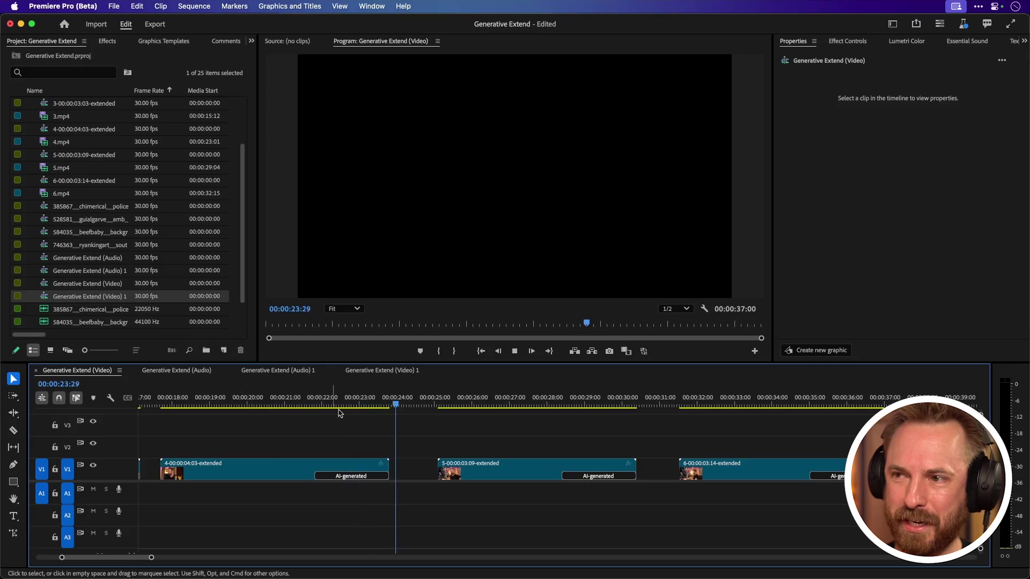
Step: Scrub the fourth clip's generated ending and play the fifth extended clip
click(321, 405)
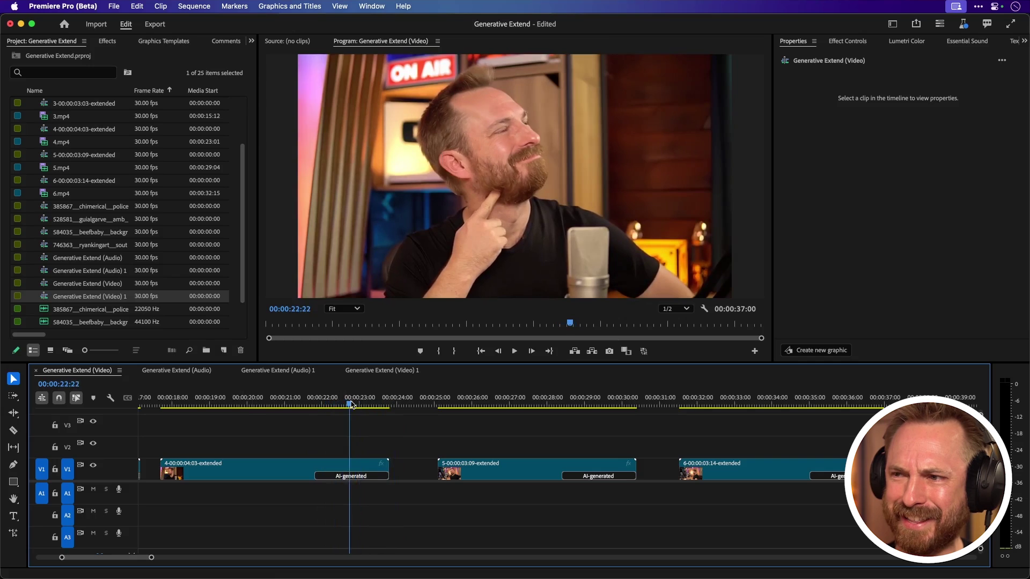
mouse_move(350, 405)
mouse_down()
mouse_move(386, 404)
mouse_move(357, 404)
mouse_up()
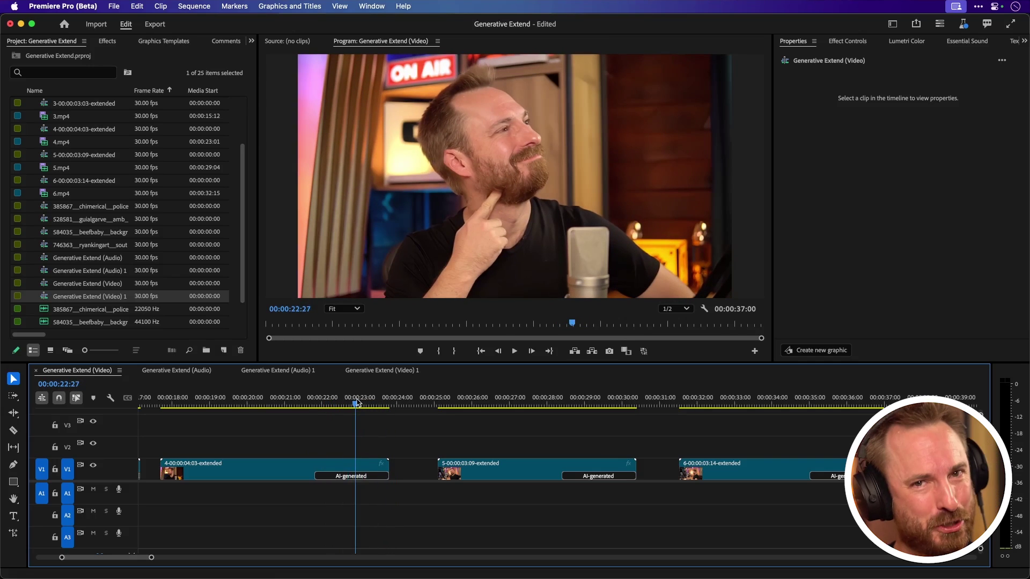
click(452, 402)
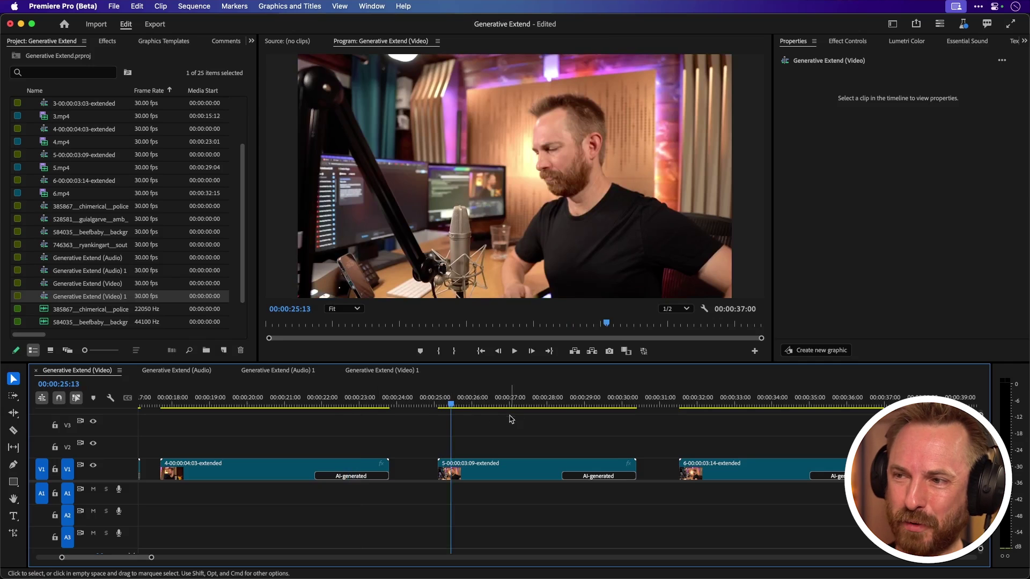
key(space)
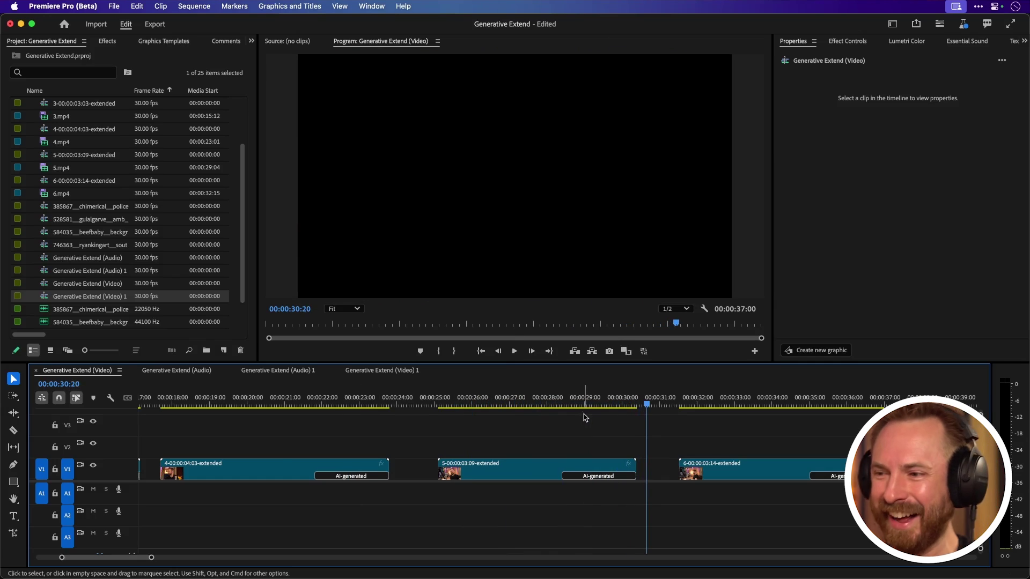
Step: Replay the second and third clips' AI-generated extended endings
click(578, 408)
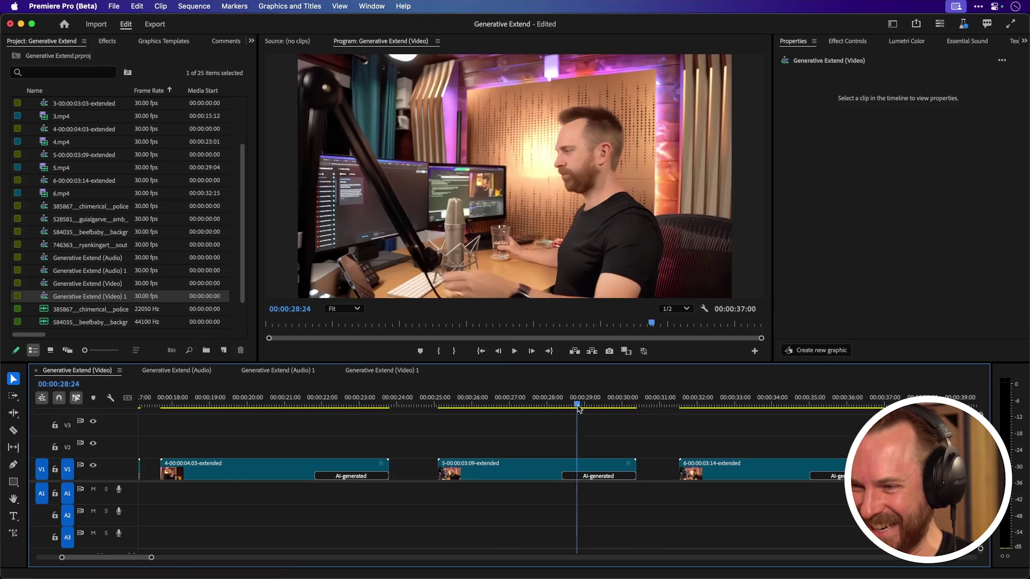
key(space)
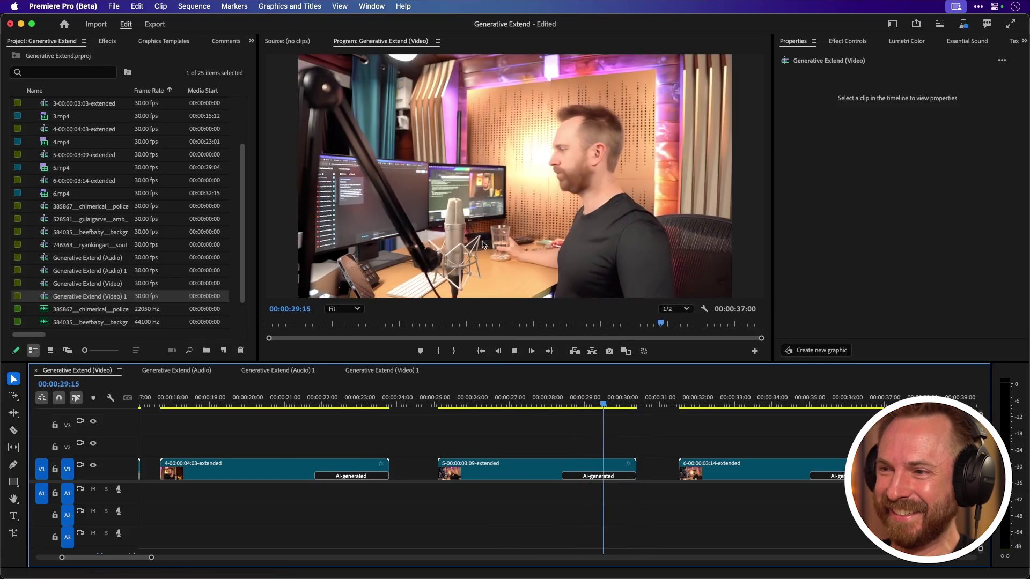
click(555, 398)
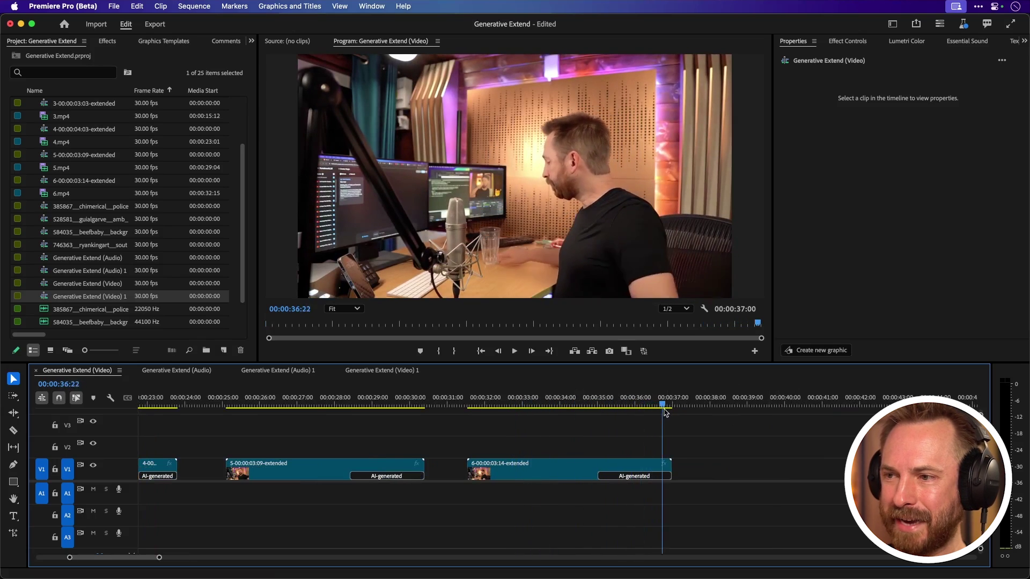
mouse_move(620, 411)
mouse_down()
mouse_move(667, 407)
mouse_move(575, 406)
mouse_move(644, 406)
mouse_move(586, 404)
mouse_move(609, 404)
mouse_up()
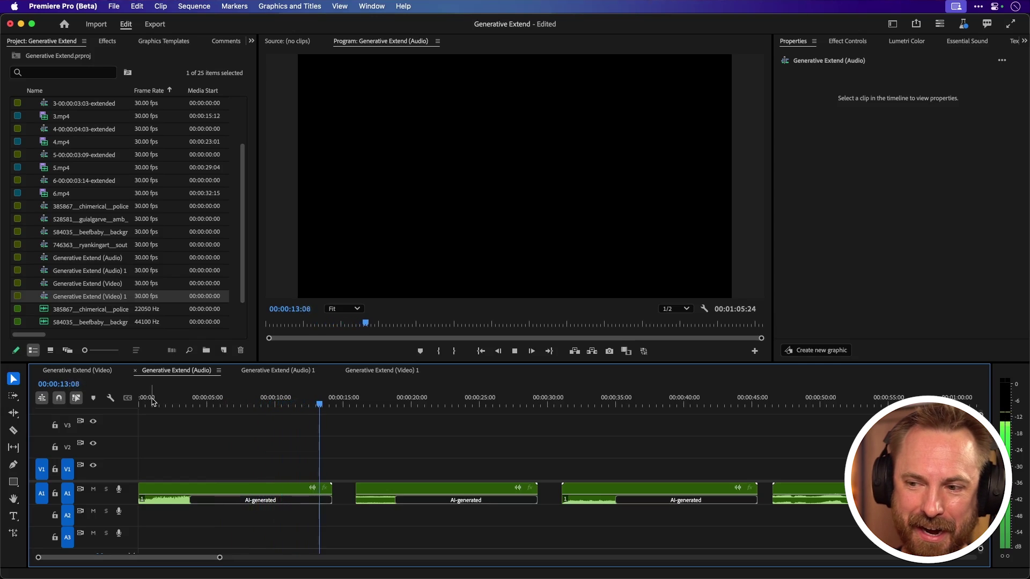
Step: Stop the audio playback, then play from the start of the second extended audio clip
key(space)
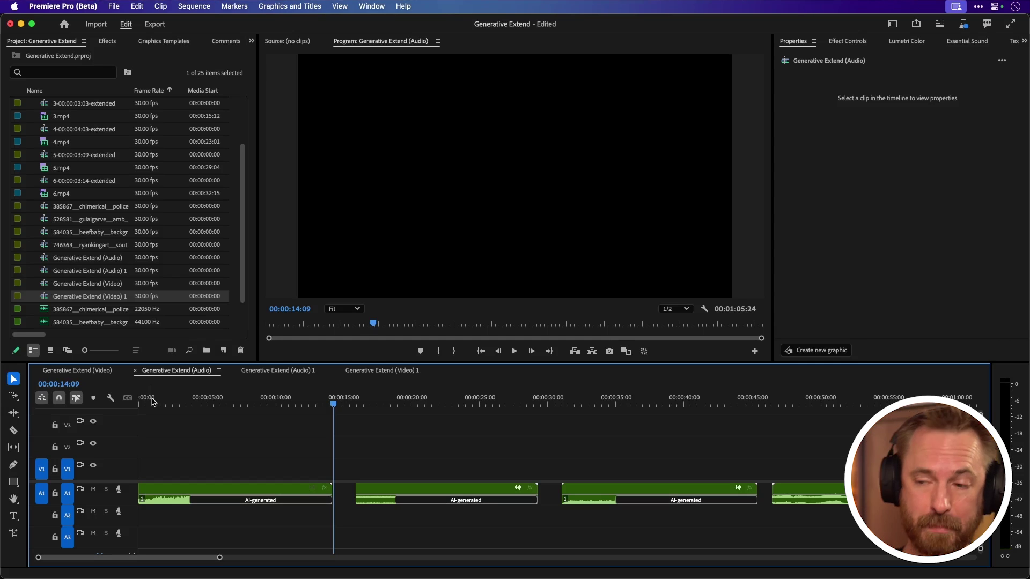
click(351, 404)
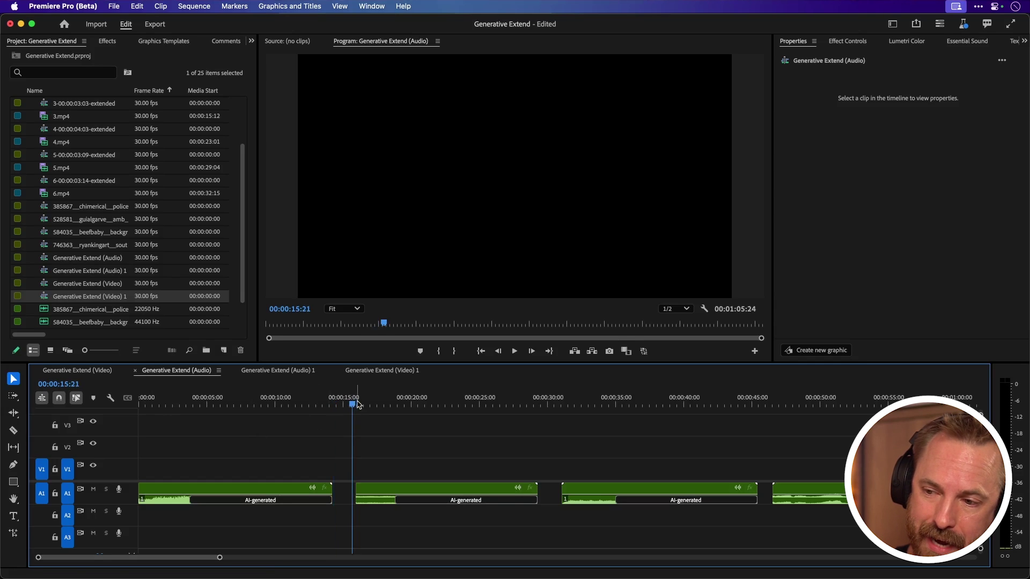
key(space)
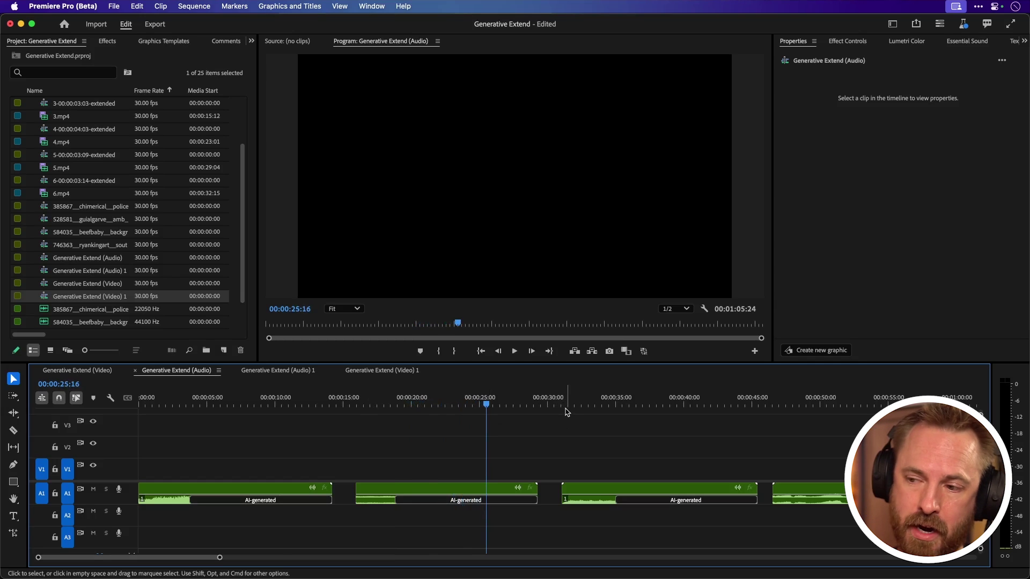
Step: Play the third AI-extended audio clip, pausing near 40 seconds and then resuming
click(574, 408)
key(space)
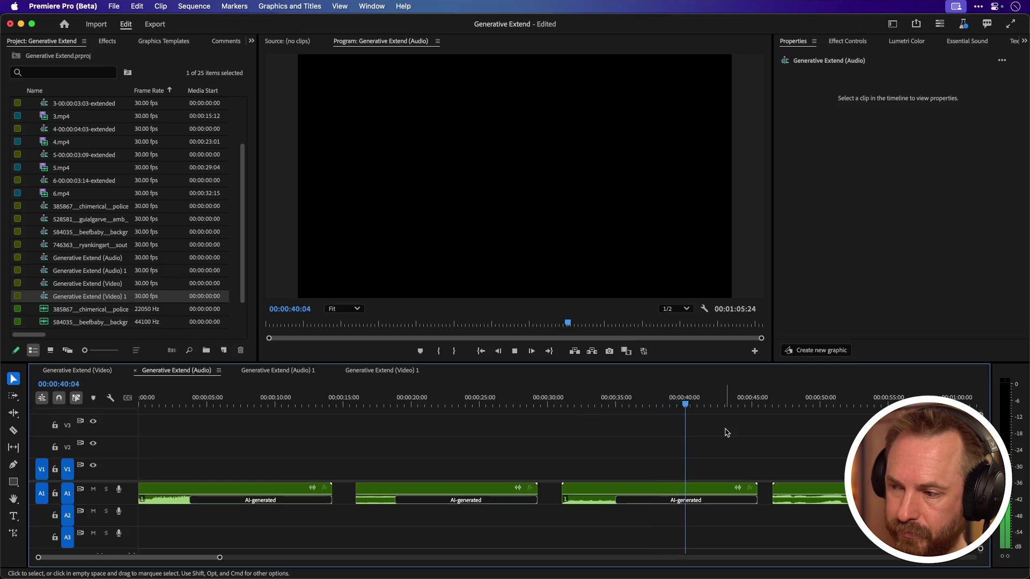
key(space)
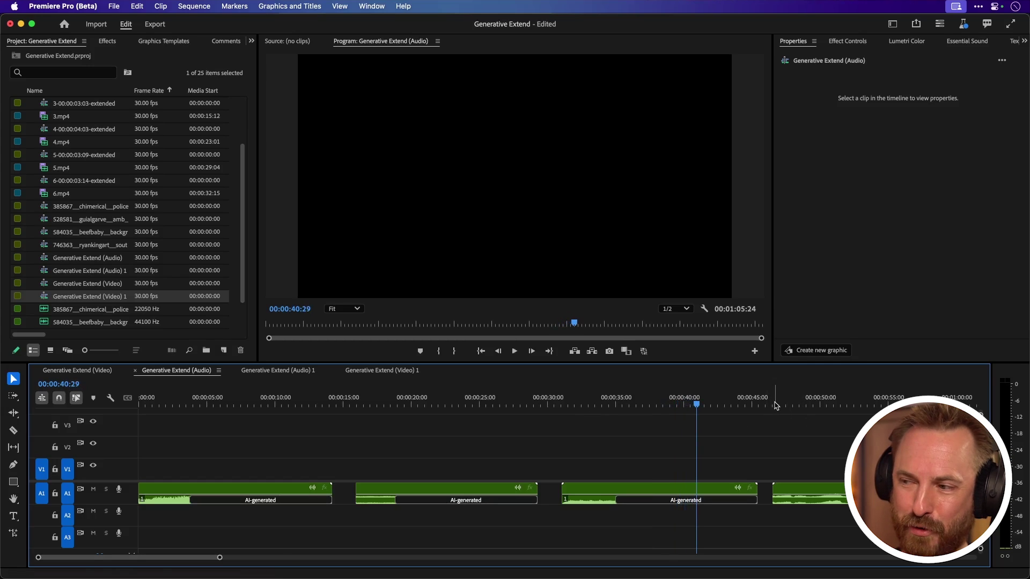
key(space)
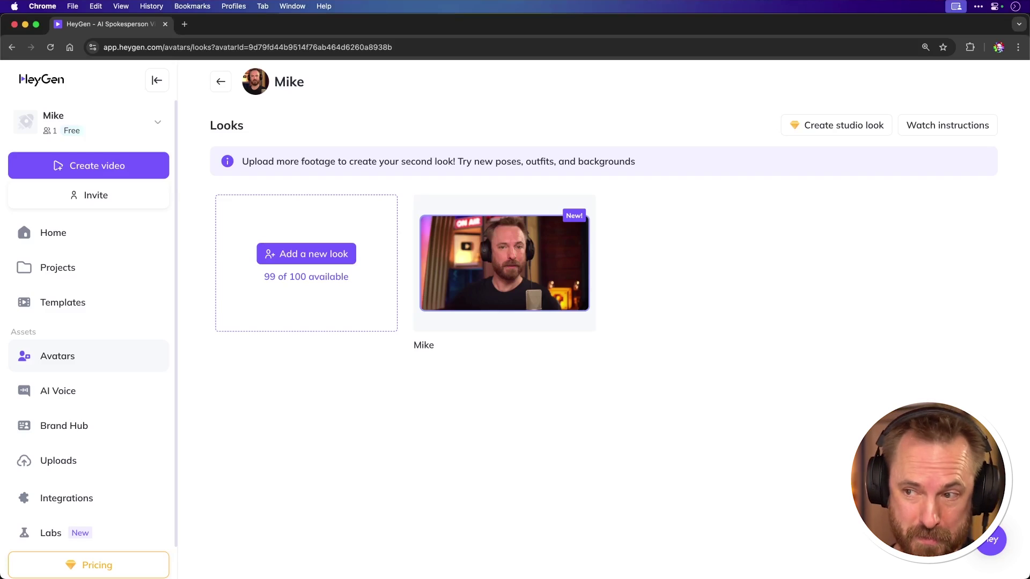
Step: Open the ready Mike avatar look and replace its script with the like-and-subscribe outro
mouse_move(504, 262)
click(584, 292)
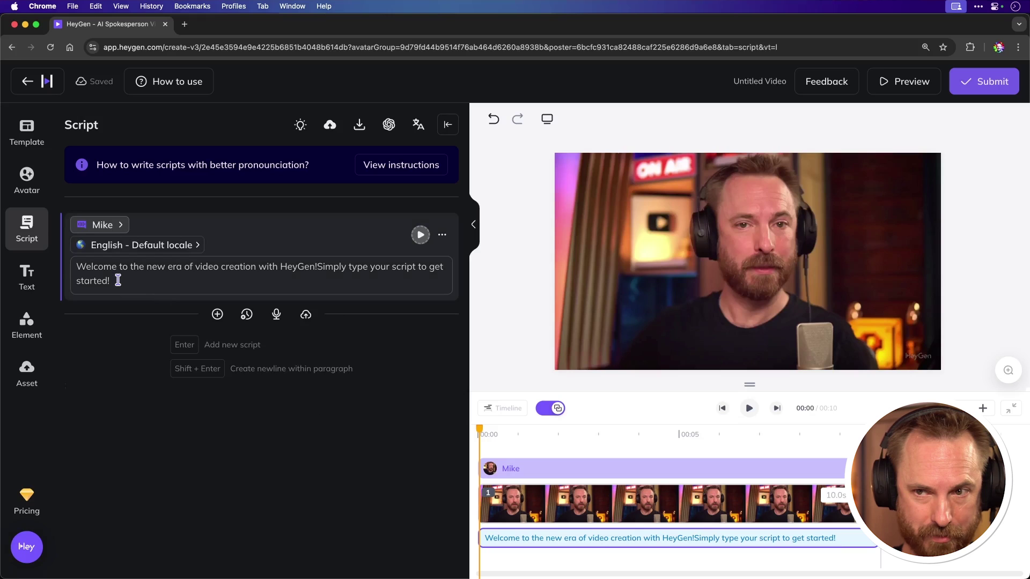
click(117, 280)
key(ctrl+a)
text(I hope you enjoyed this week's video. Remember to like and subscribe so you never miss another video!)
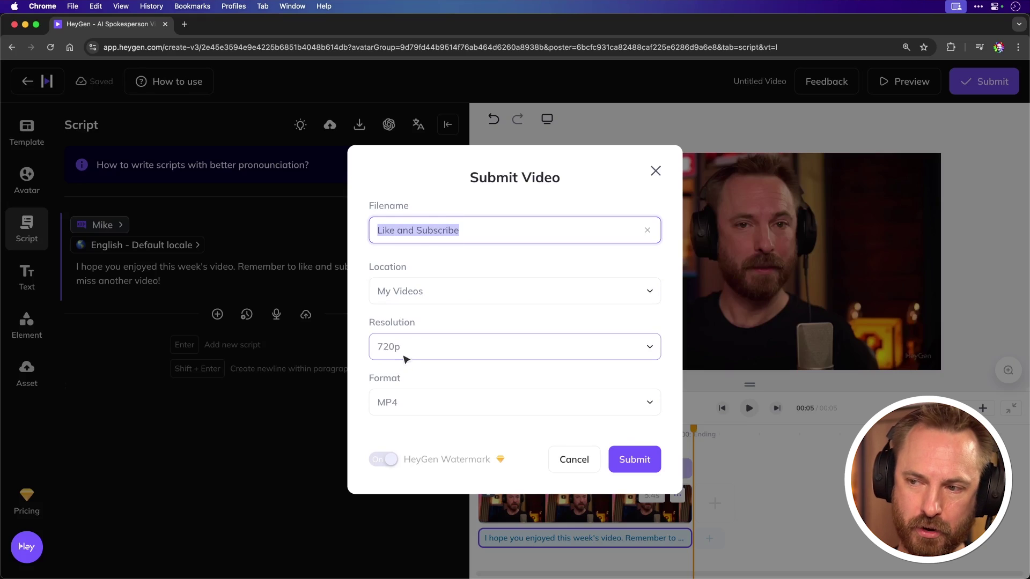
Step: Confirm 720p resolution and MP4 format in HeyGen's Submit Video dialog
click(404, 353)
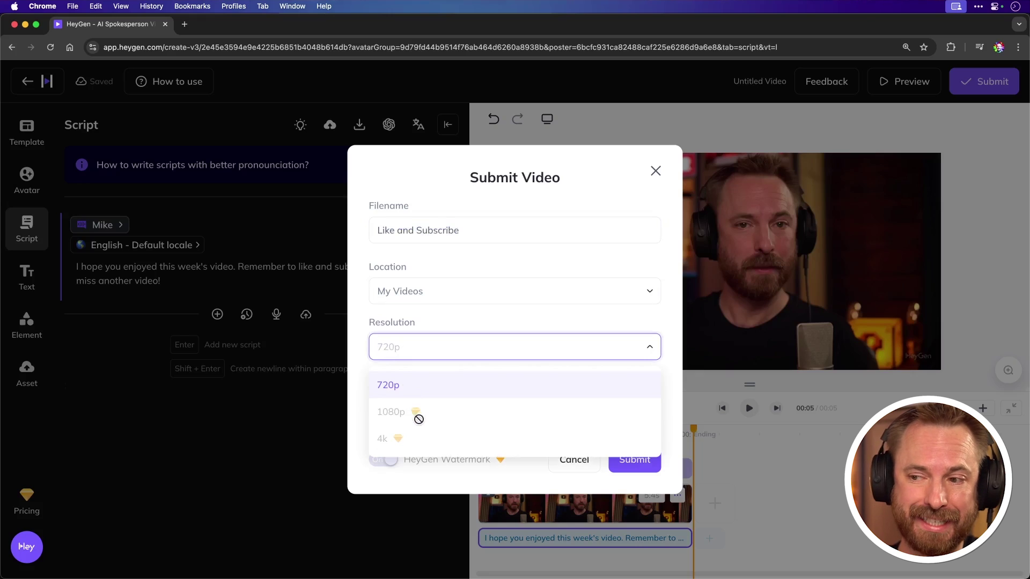
click(419, 385)
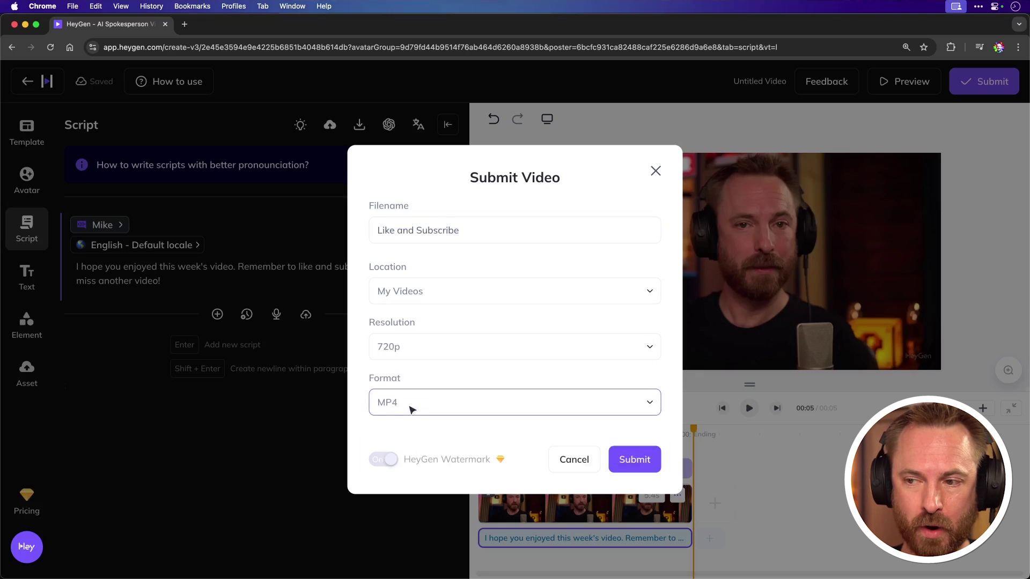
click(410, 410)
click(408, 447)
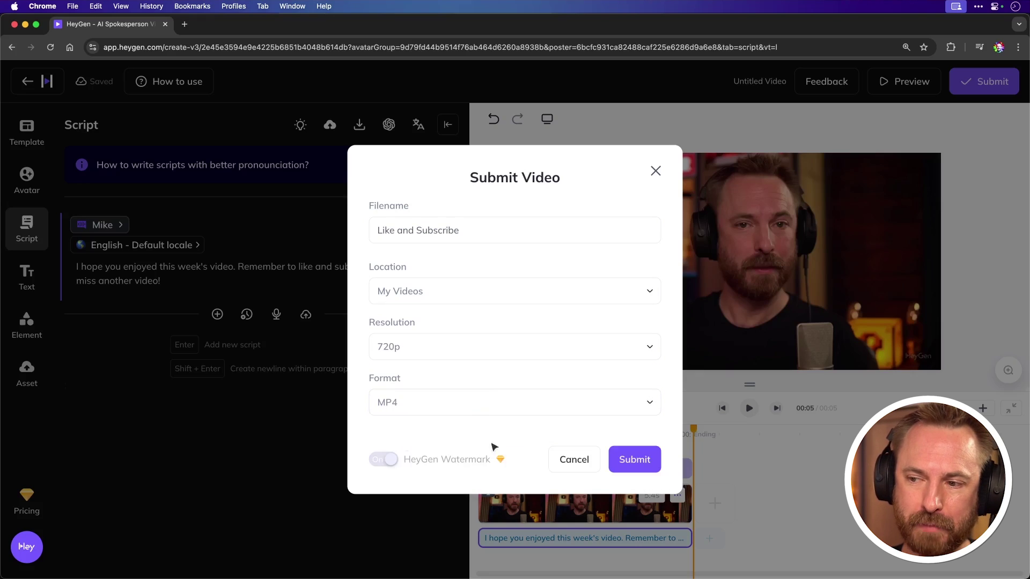